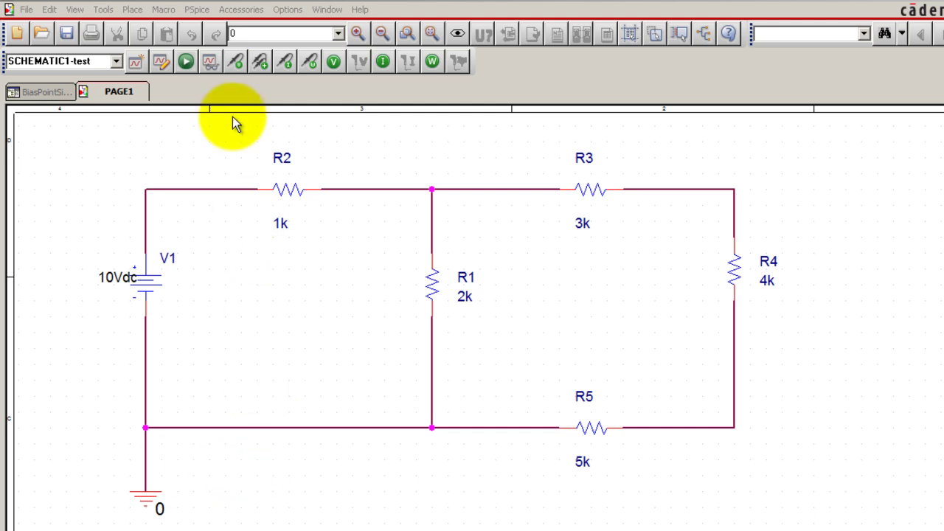
# Create a new PSpice simulation profile named 'BiasPoint'.
pyautogui.click(197, 11)
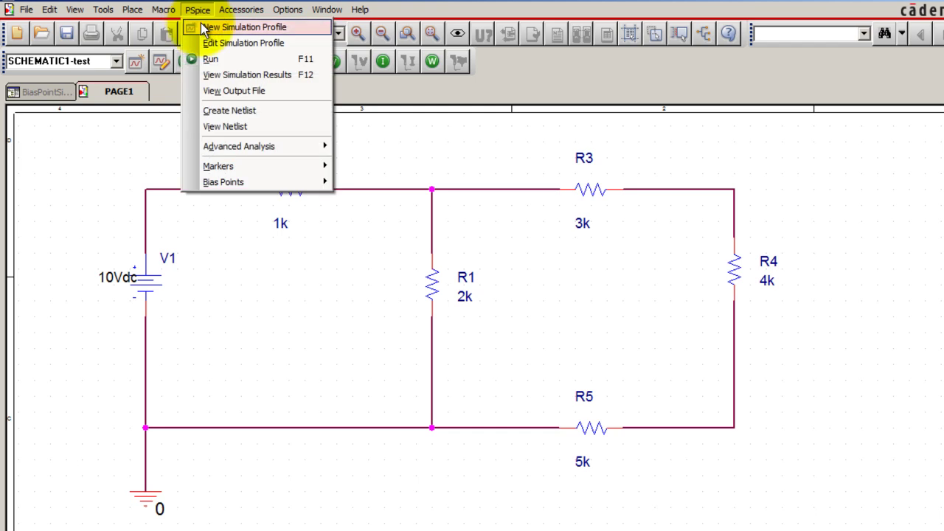
pyautogui.click(203, 27)
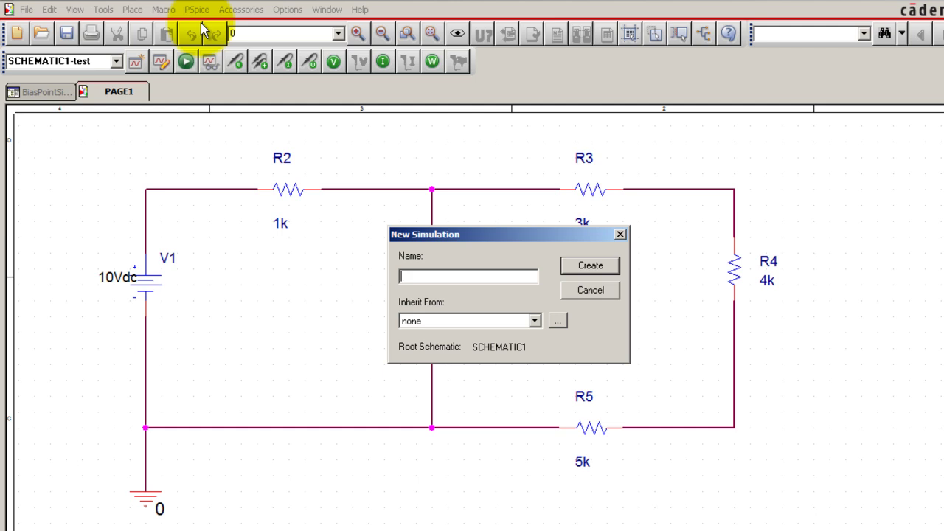
pyautogui.write('Bia')
pyautogui.write('sPoint')
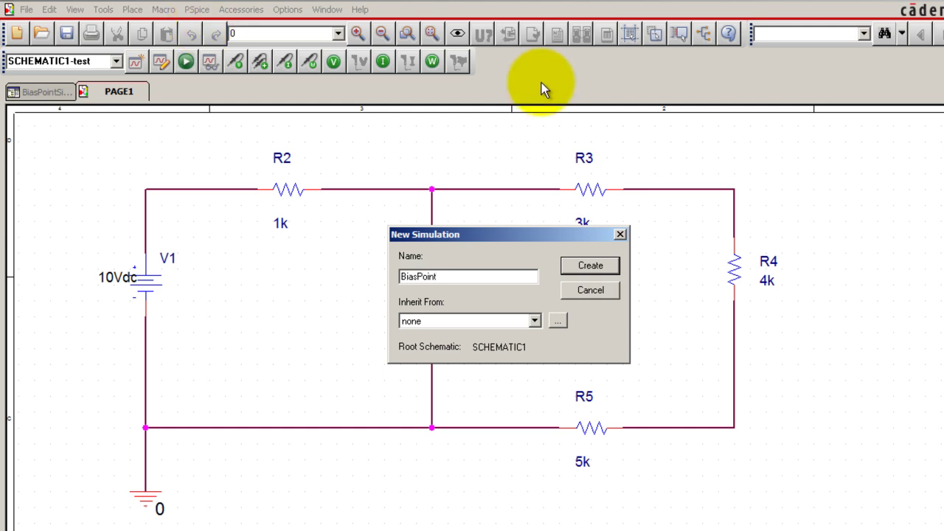
pyautogui.click(575, 267)
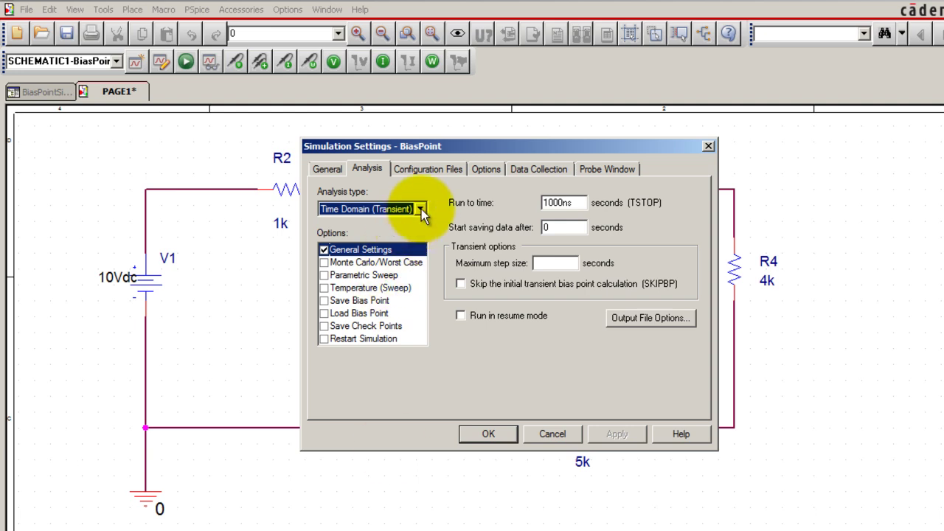
# Set the BiasPoint profile's analysis type to Bias Point, apply, and close the settings.
pyautogui.click(420, 209)
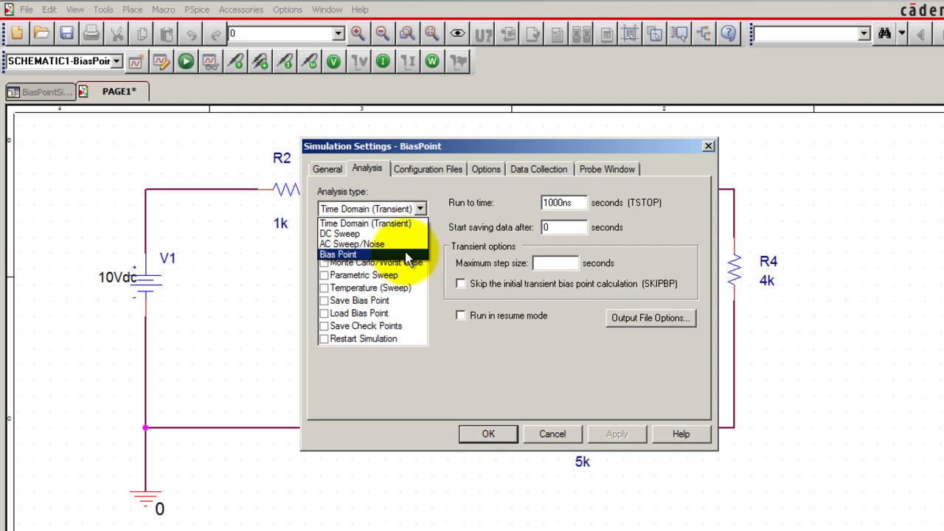
pyautogui.click(419, 209)
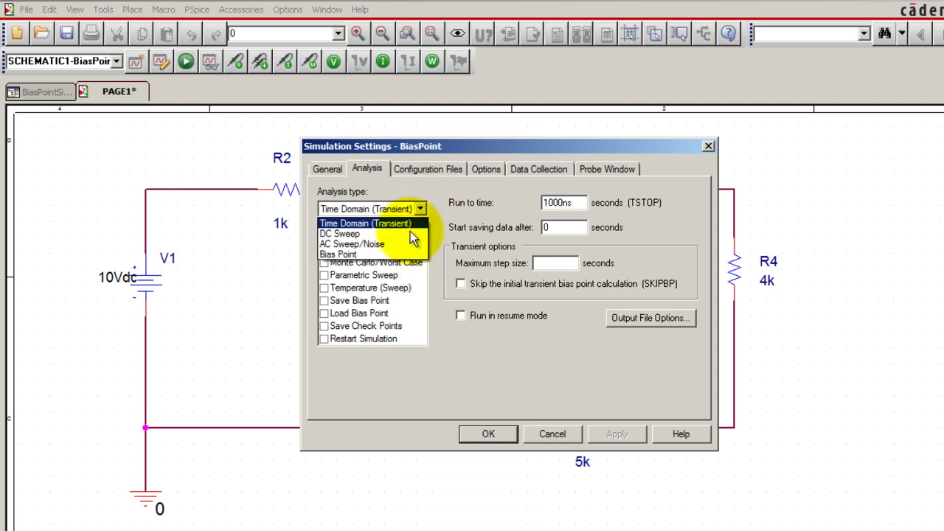
pyautogui.click(403, 254)
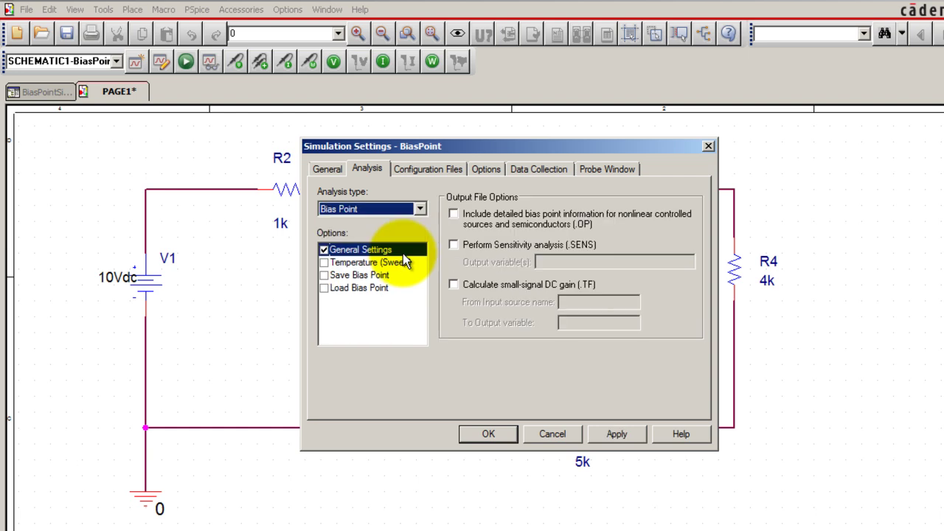
pyautogui.click(625, 434)
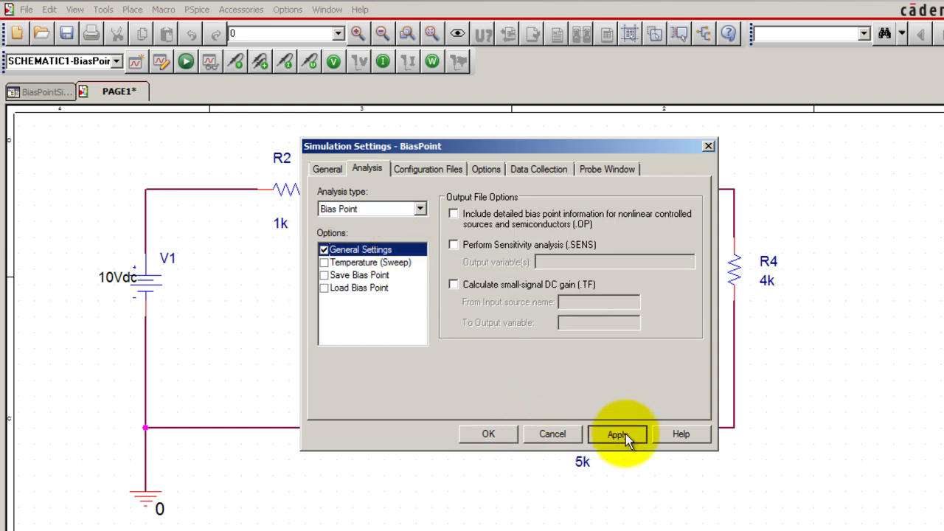
pyautogui.click(500, 435)
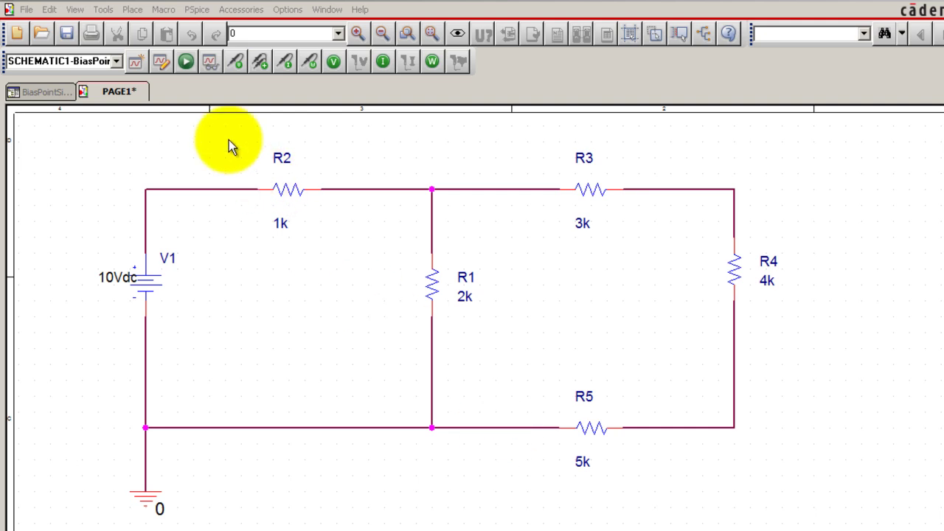
# Run the Bias Point simulation in PSpice, accepting the undo-history warning.
pyautogui.click(189, 60)
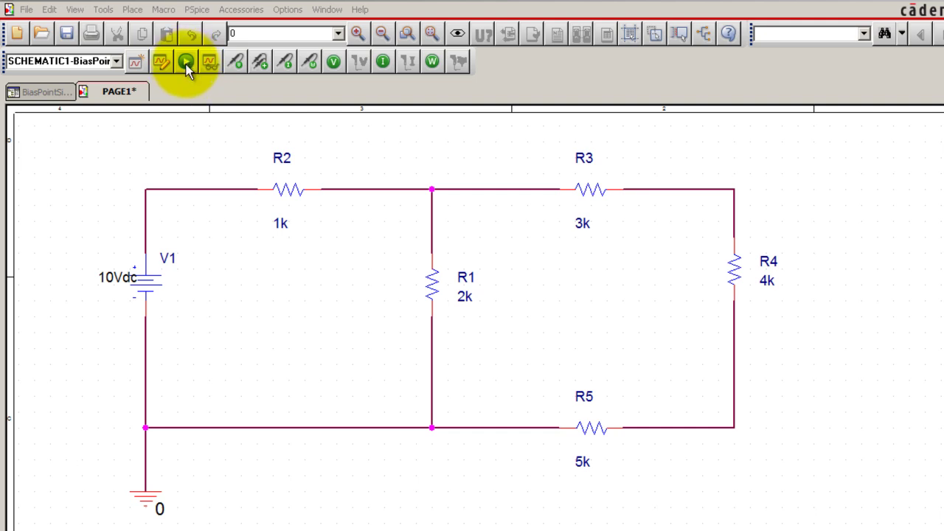
pyautogui.click(186, 63)
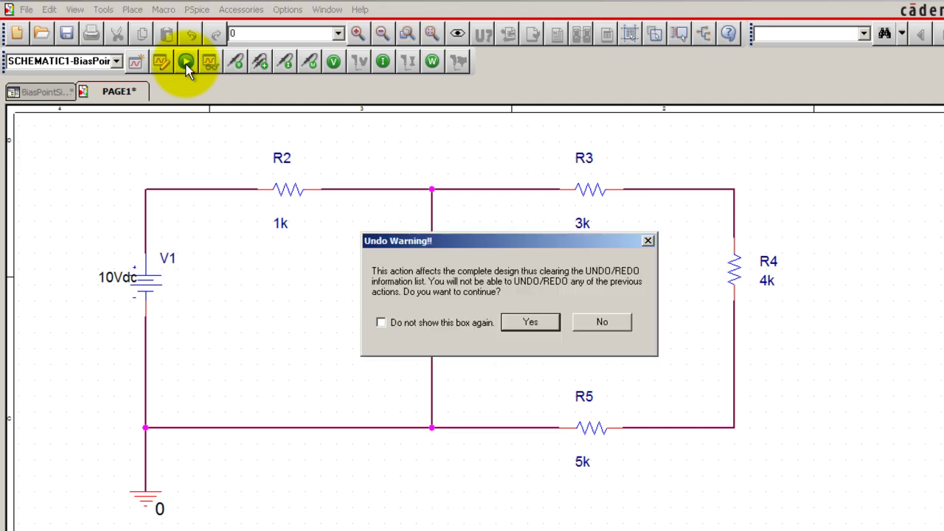
pyautogui.click(528, 325)
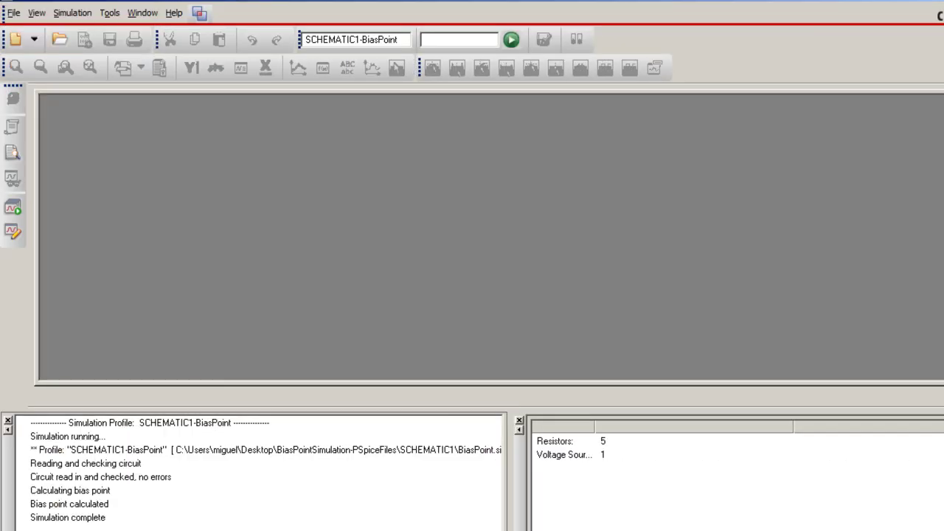
# Check the PSpice A/D output log for completion, then minimize the simulator.
pyautogui.doubleClick(472, 7)
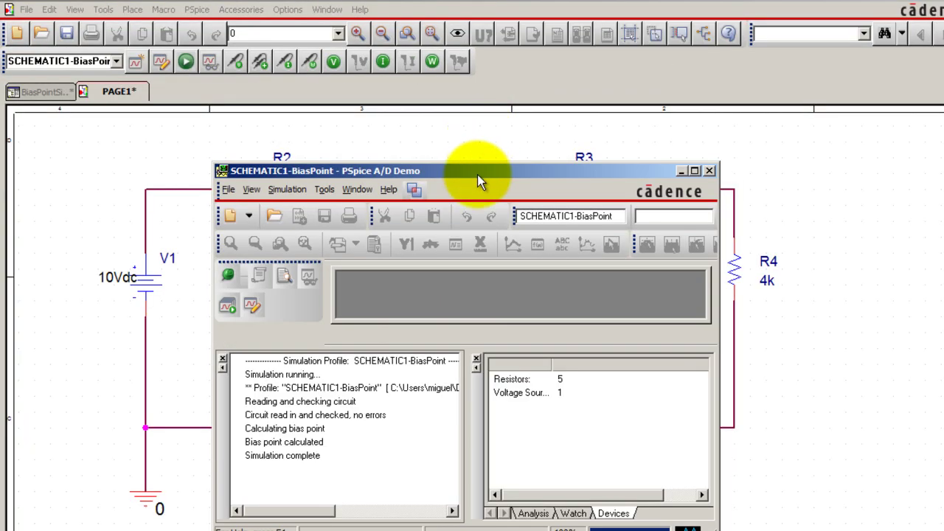
pyautogui.moveTo(477, 175); pyautogui.dragTo(547, 92)
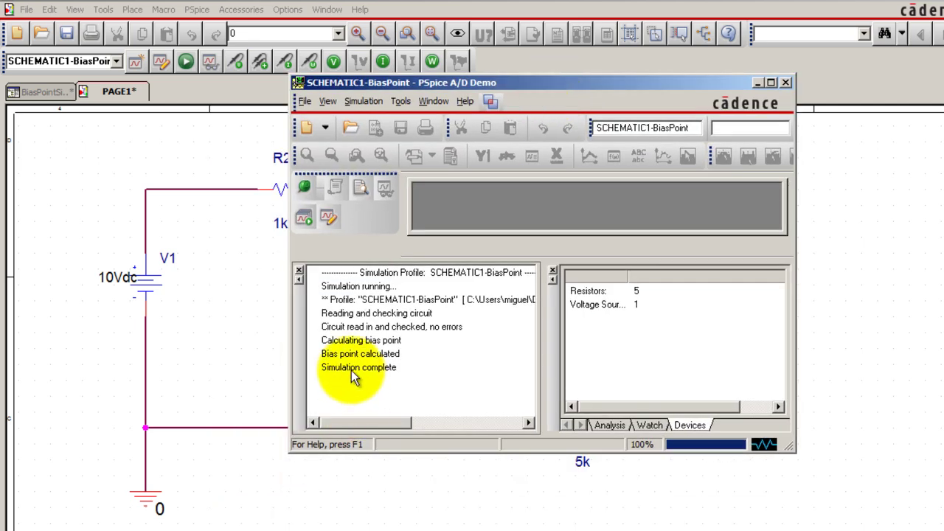
pyautogui.click(759, 81)
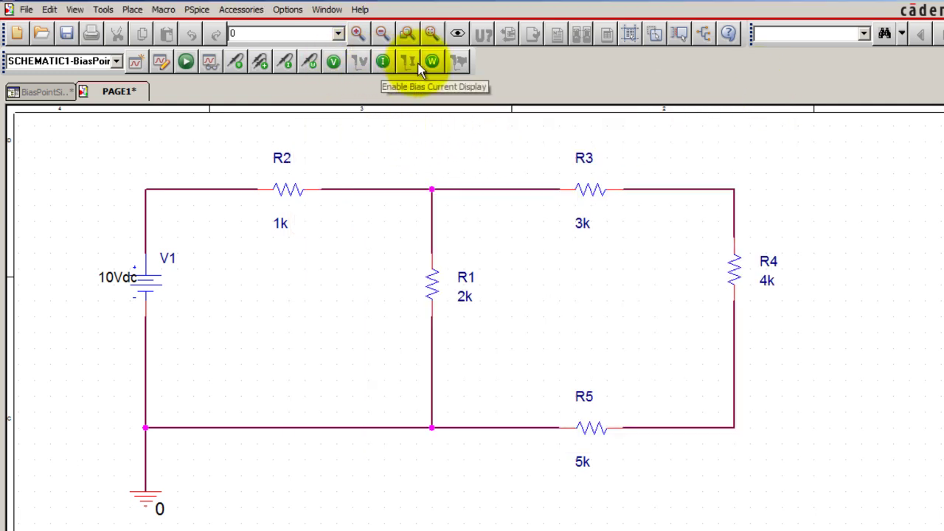
# Show bias node voltages and move the 10.00V, 6.316V and 4.737V labels clear of wires.
pyautogui.click(333, 61)
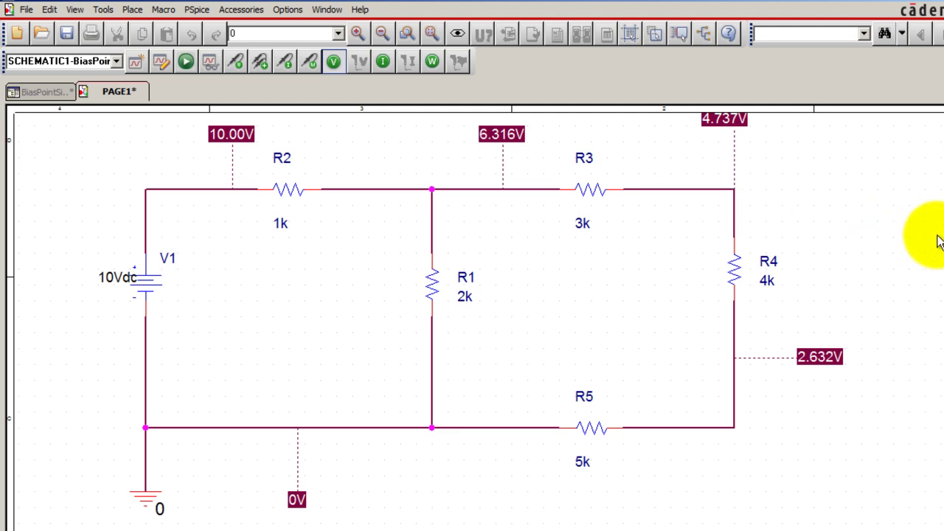
pyautogui.scroll(1, 933, 236)
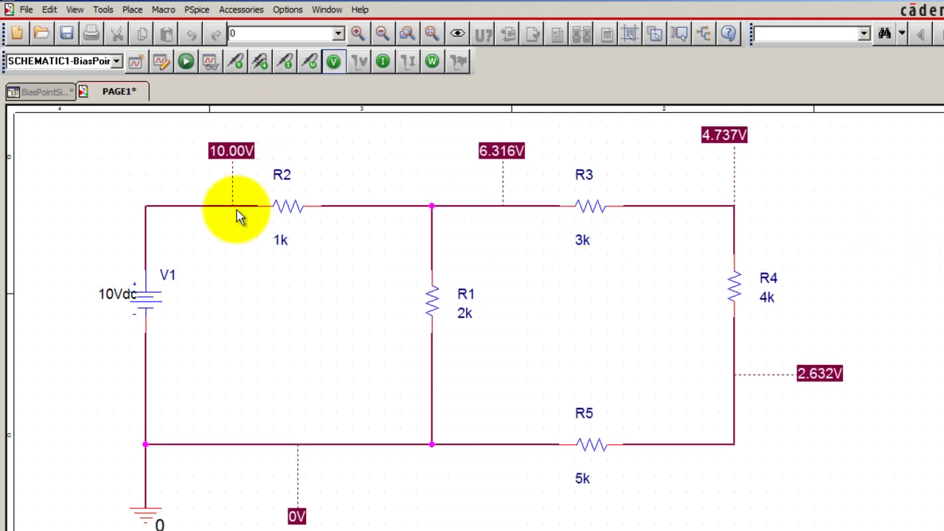
pyautogui.moveTo(237, 152)
pyautogui.mouseDown()
pyautogui.moveTo(190, 162)
pyautogui.moveTo(222, 161)
pyautogui.mouseUp()
pyautogui.click(479, 154)
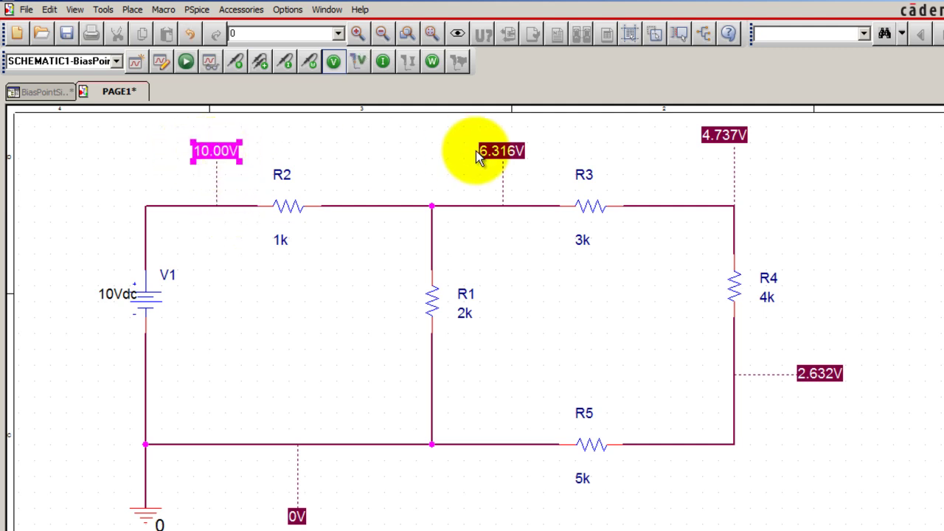
pyautogui.moveTo(490, 158); pyautogui.dragTo(474, 142)
pyautogui.moveTo(718, 152); pyautogui.dragTo(798, 183)
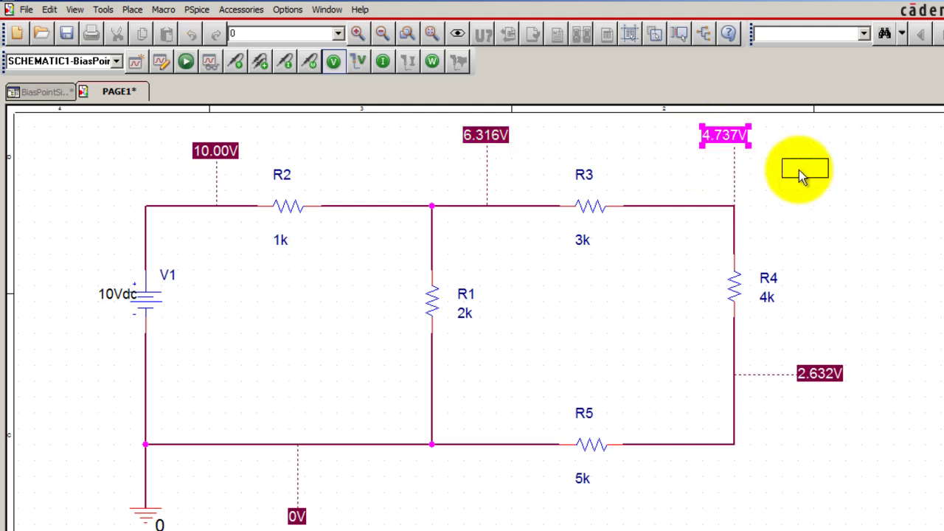
pyautogui.click(796, 217)
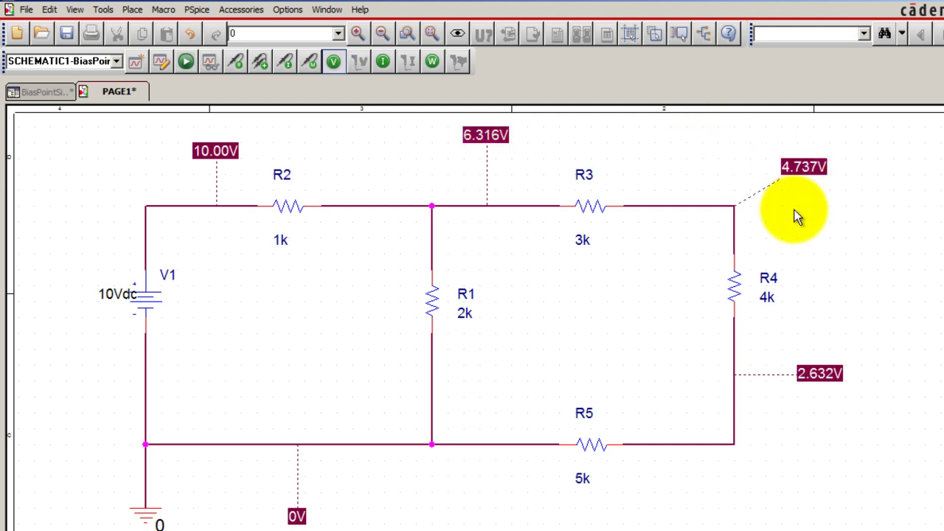
pyautogui.click(794, 178)
pyautogui.click(740, 211)
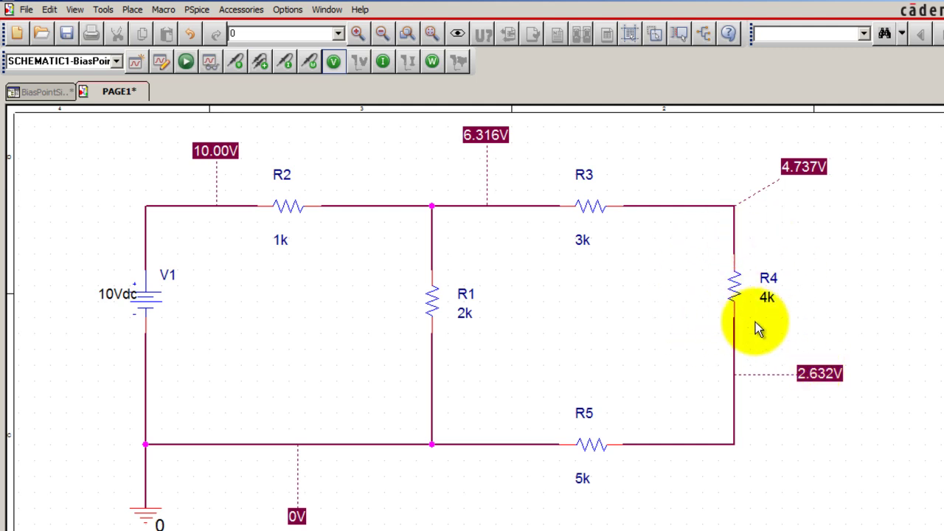
# Display bias currents and move the R1–R5 and V1 current labels beside their parts.
pyautogui.click(384, 62)
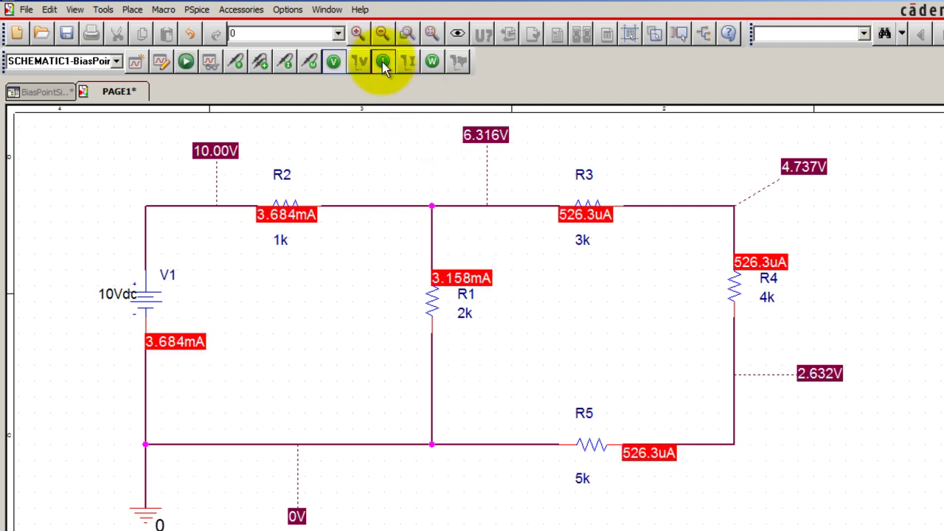
pyautogui.moveTo(306, 212); pyautogui.dragTo(289, 276)
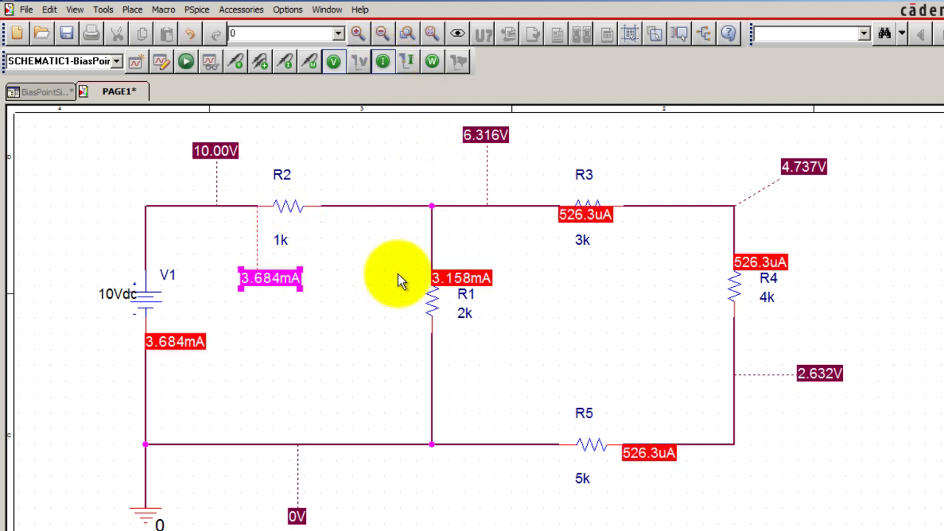
pyautogui.moveTo(453, 284); pyautogui.dragTo(517, 267)
pyautogui.moveTo(585, 218); pyautogui.dragTo(633, 251)
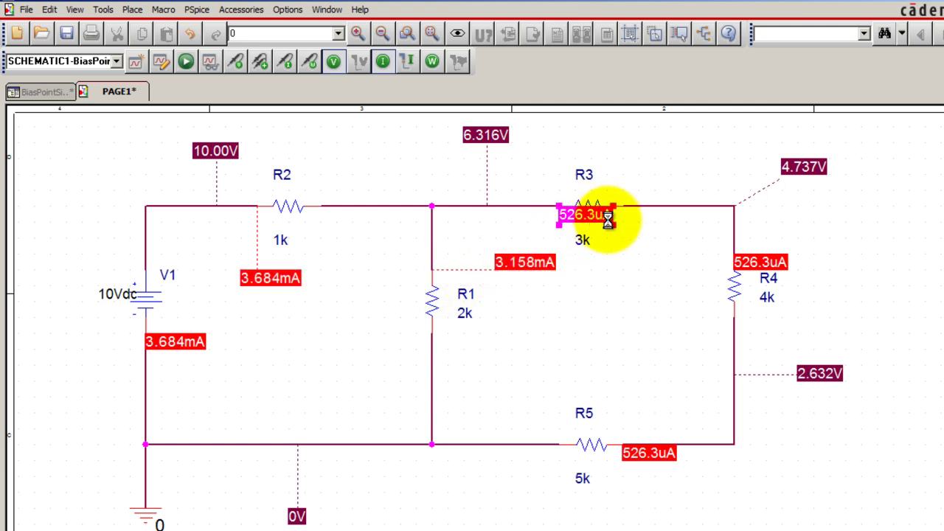
pyautogui.moveTo(762, 256); pyautogui.dragTo(814, 245)
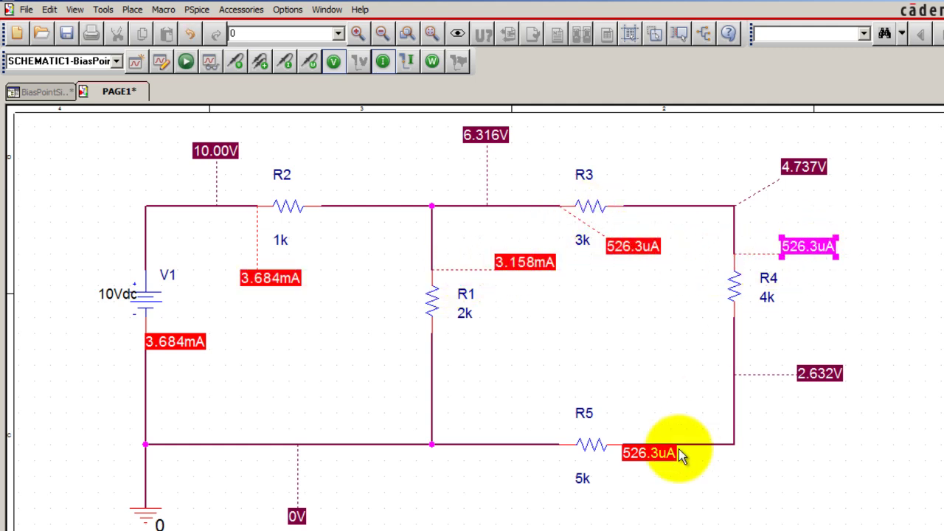
pyautogui.moveTo(667, 455); pyautogui.dragTo(701, 487)
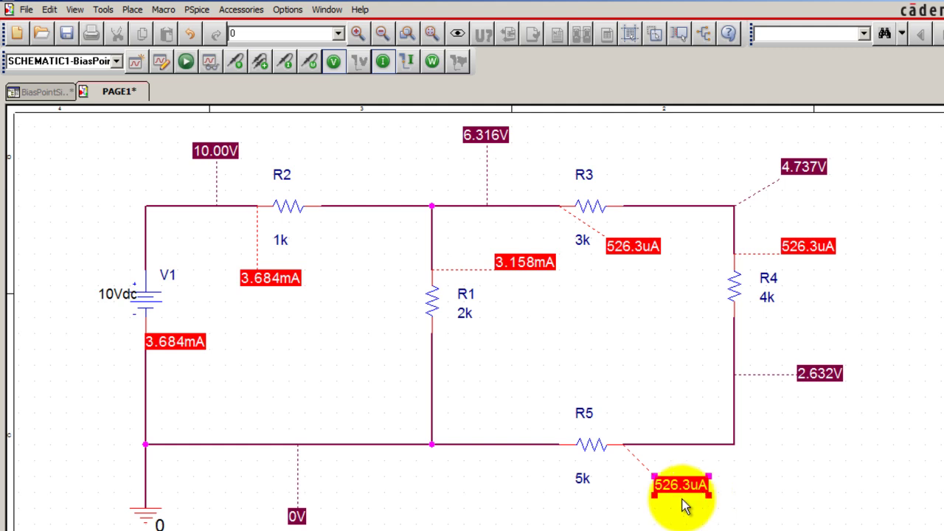
pyautogui.moveTo(184, 348); pyautogui.dragTo(258, 352)
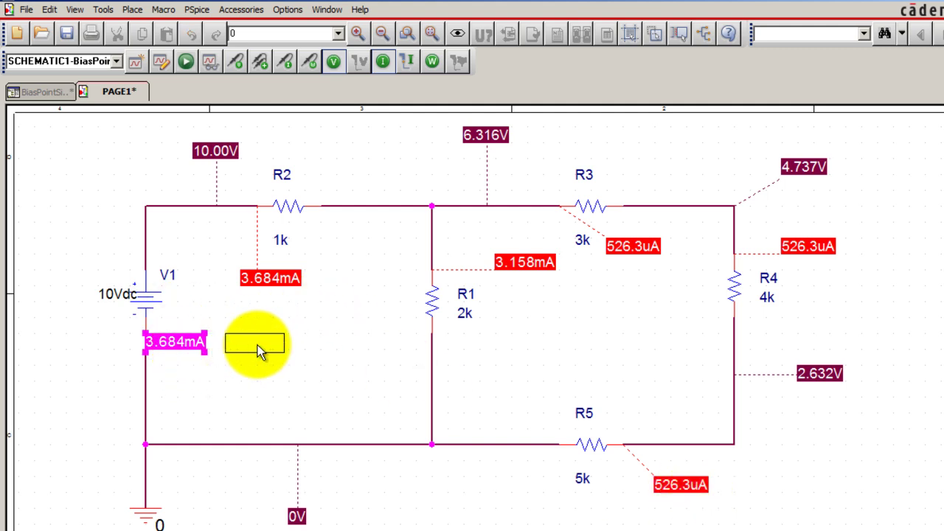
pyautogui.click(191, 390)
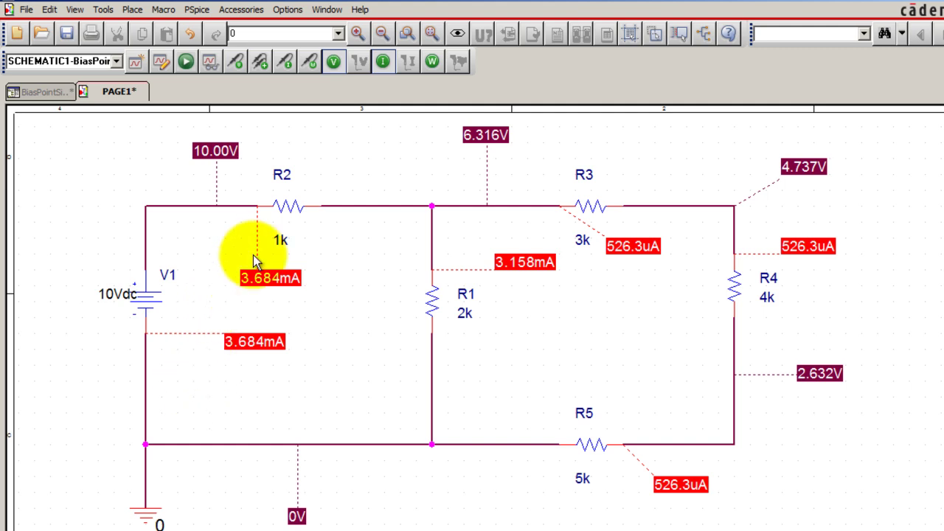
pyautogui.moveTo(432, 61)
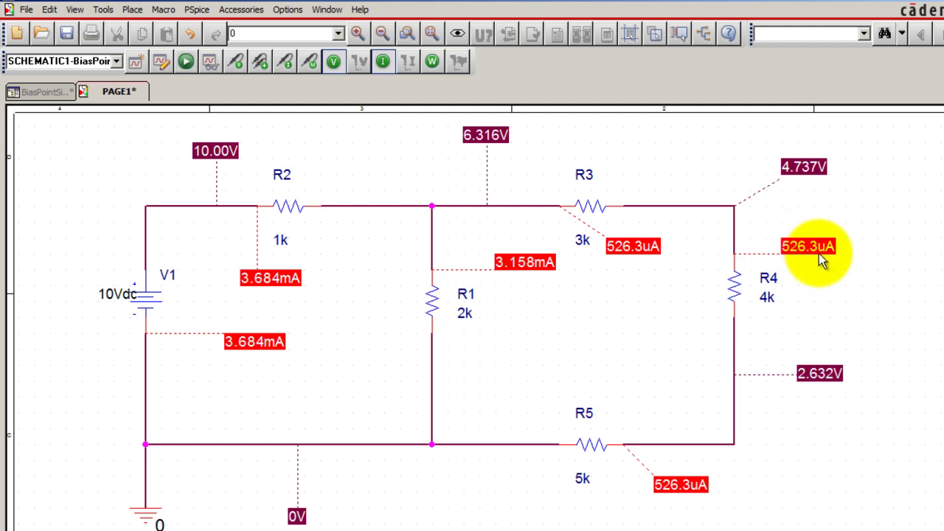
# Display bias power and move the R1–R4 and V1 power labels clear of the circuit.
pyautogui.click(432, 62)
pyautogui.moveTo(329, 190); pyautogui.dragTo(355, 167)
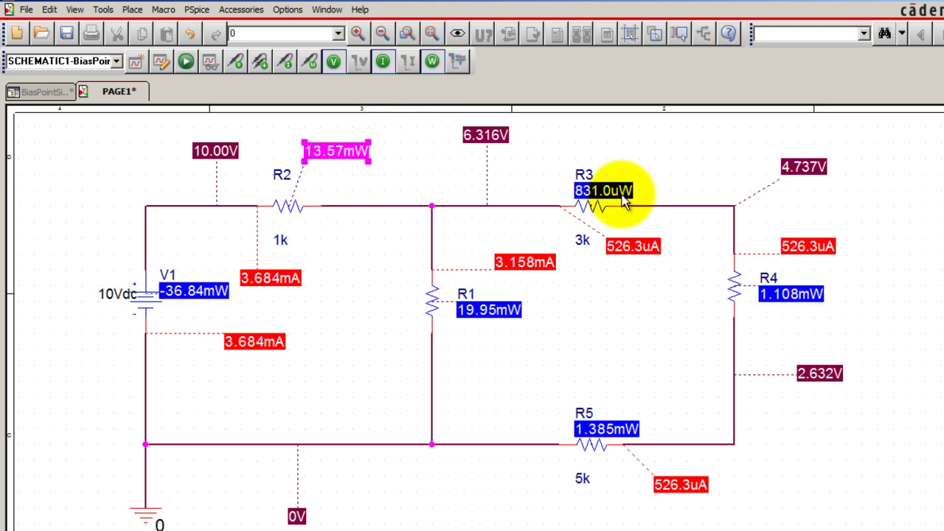
pyautogui.moveTo(623, 203); pyautogui.dragTo(655, 163)
pyautogui.moveTo(813, 301); pyautogui.dragTo(866, 308)
pyautogui.moveTo(489, 311); pyautogui.dragTo(524, 328)
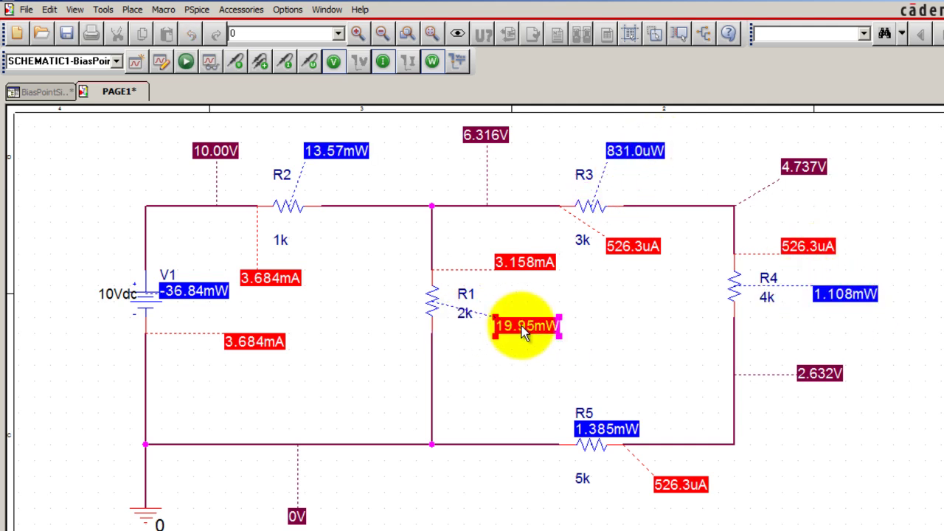
pyautogui.click(500, 370)
pyautogui.moveTo(198, 290); pyautogui.dragTo(103, 229)
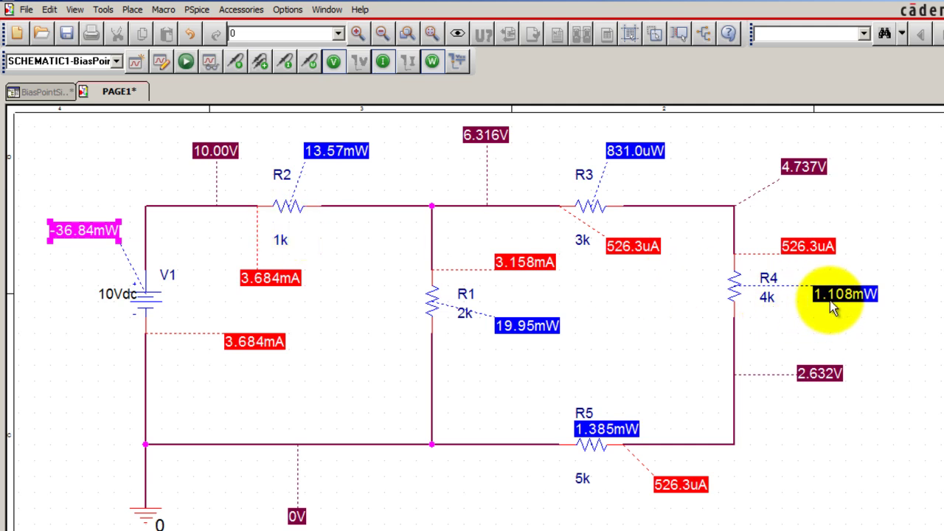
pyautogui.click(76, 345)
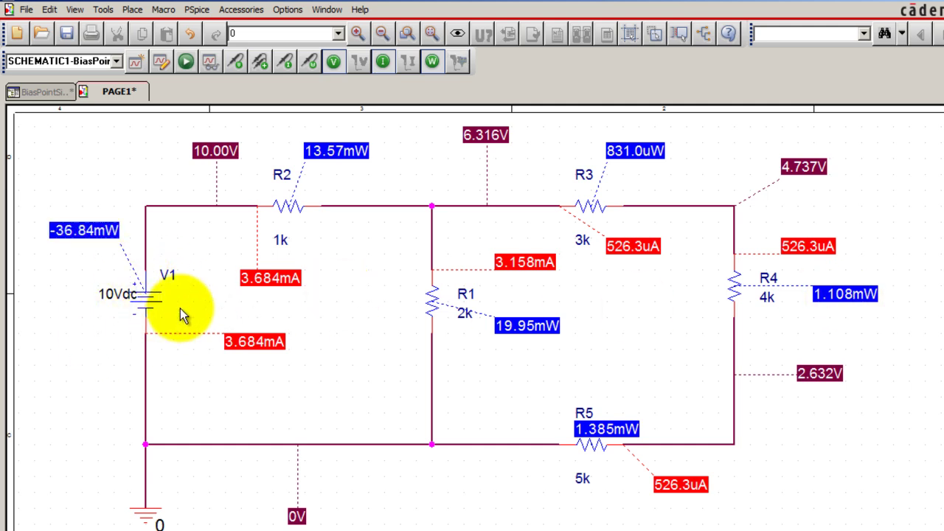